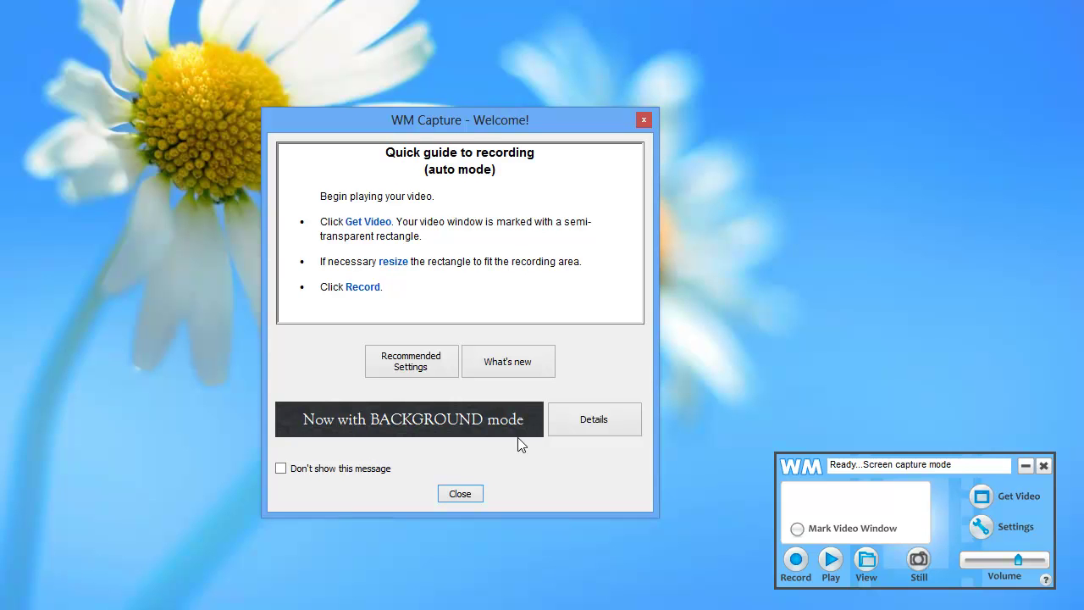
Open the Details hint for 'Now with BACKGROUND mode' from the welcome guide
click(592, 422)
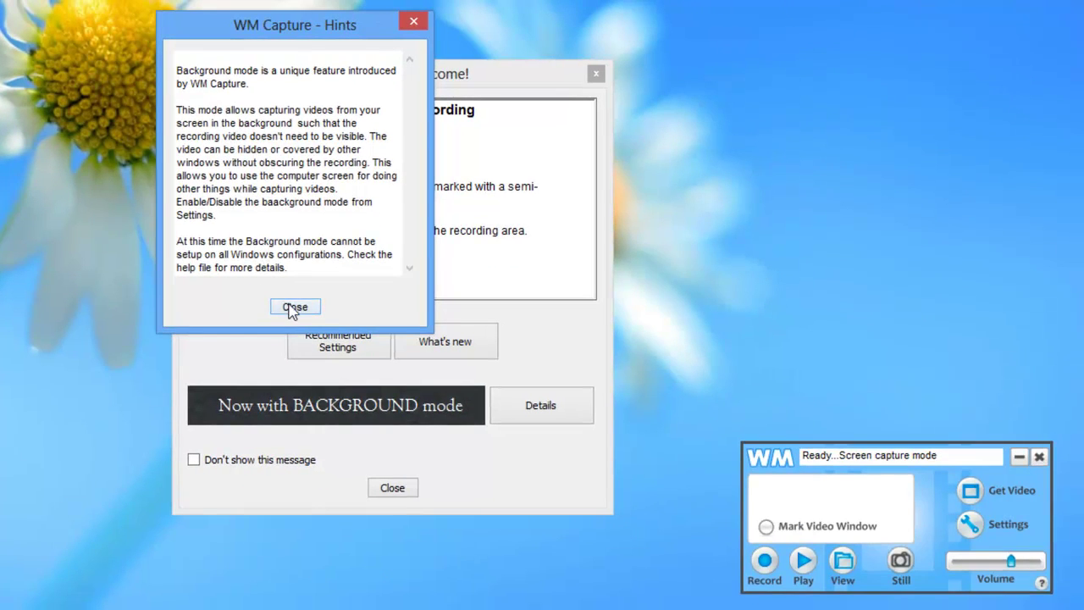
Close the Hints and Welcome windows and enable Background mode in WM Capture Settings
click(294, 307)
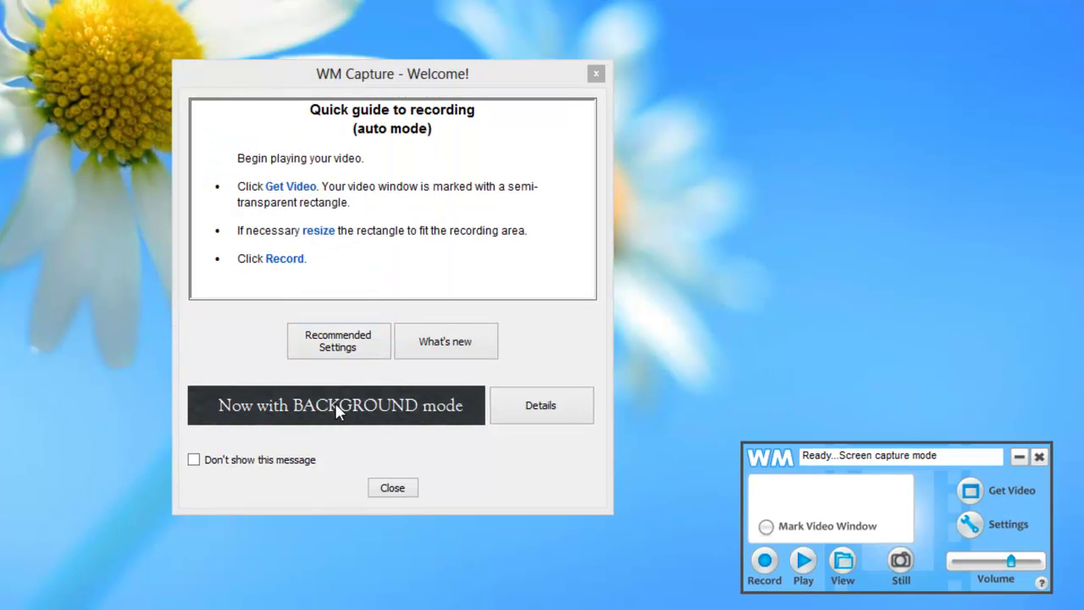
click(392, 487)
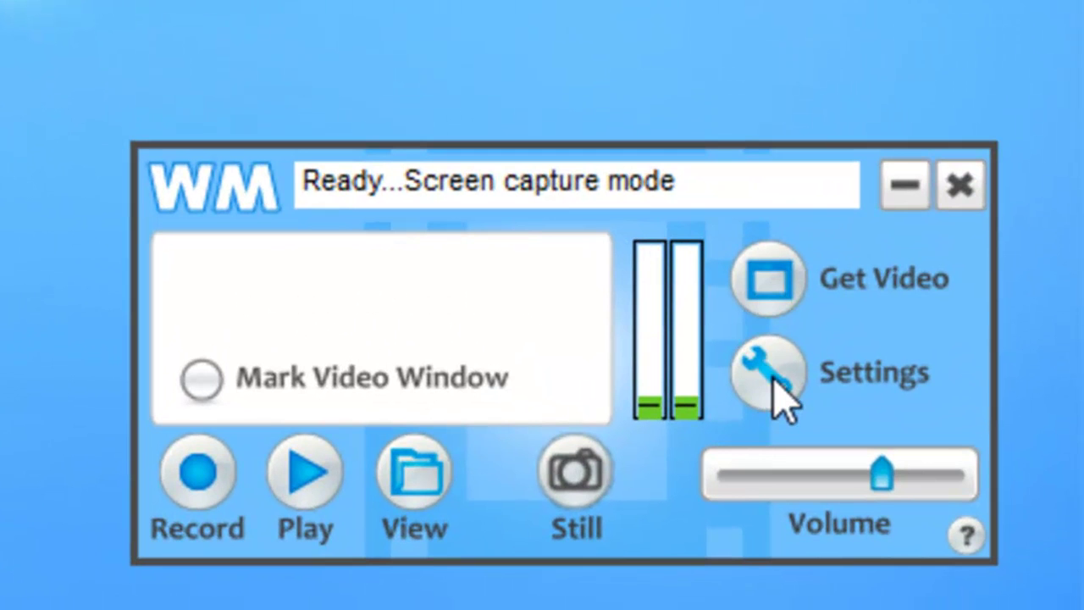
click(772, 381)
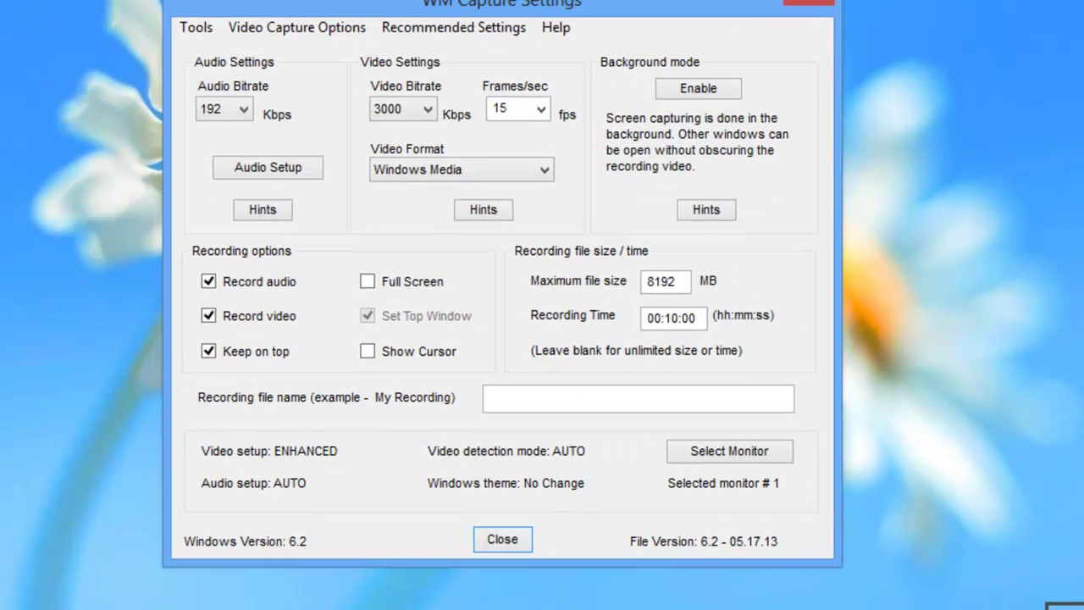
click(701, 95)
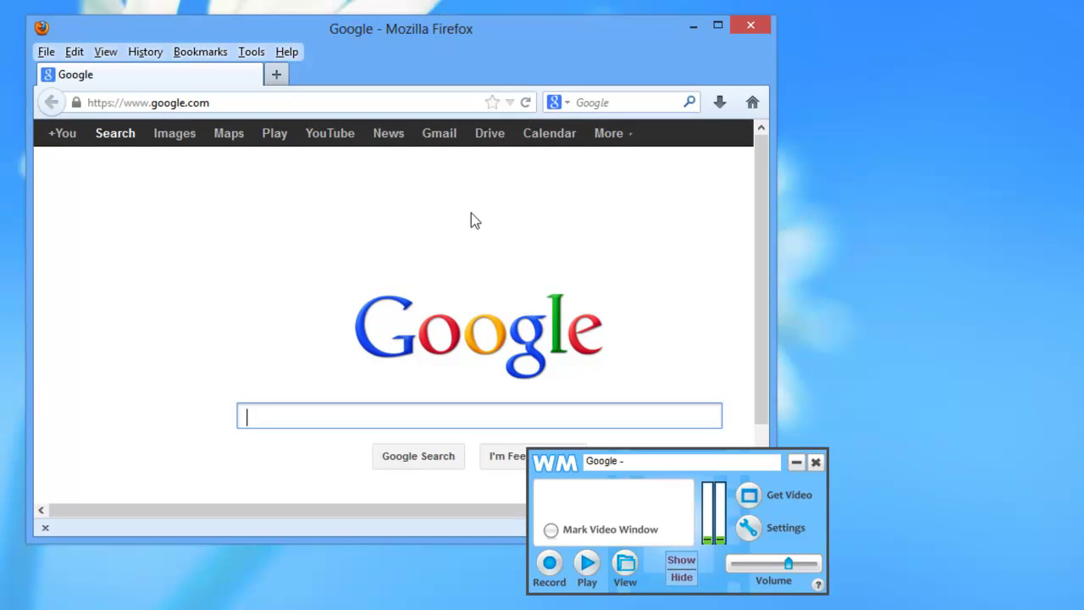
Go to Comedy Central in Firefox and play The Daily Show's May 21, 2013 full episode
drag(1083, 458, 1075, 468)
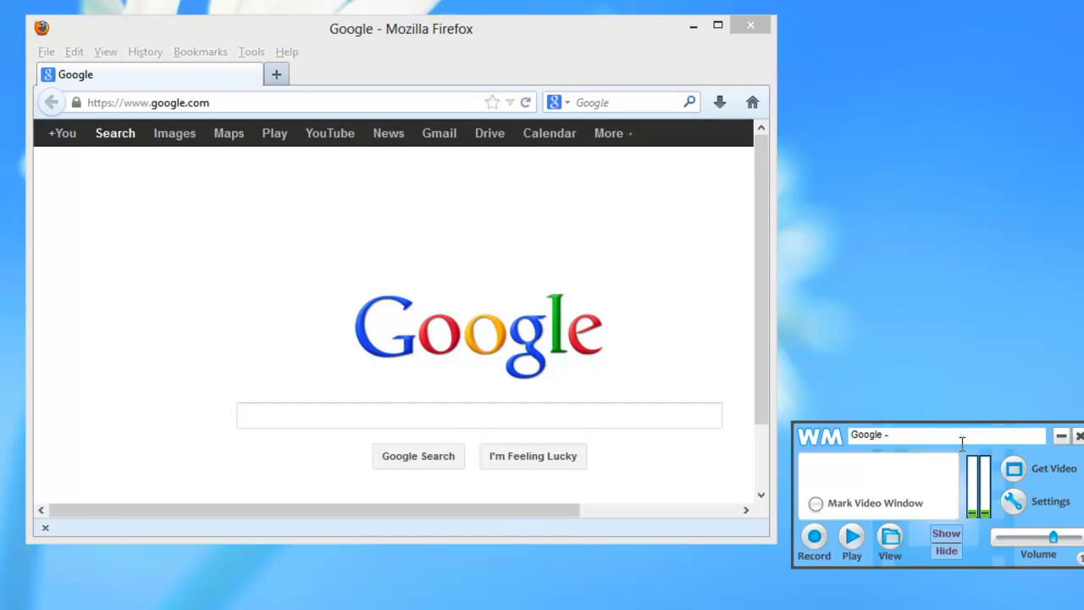
click(212, 100)
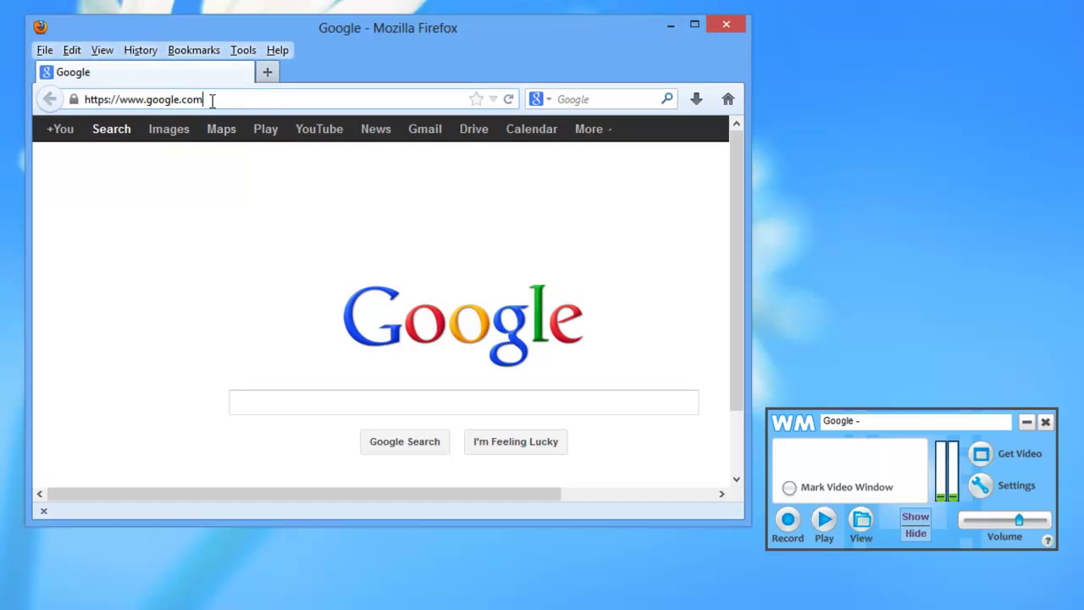
text(comedycentral.com/)
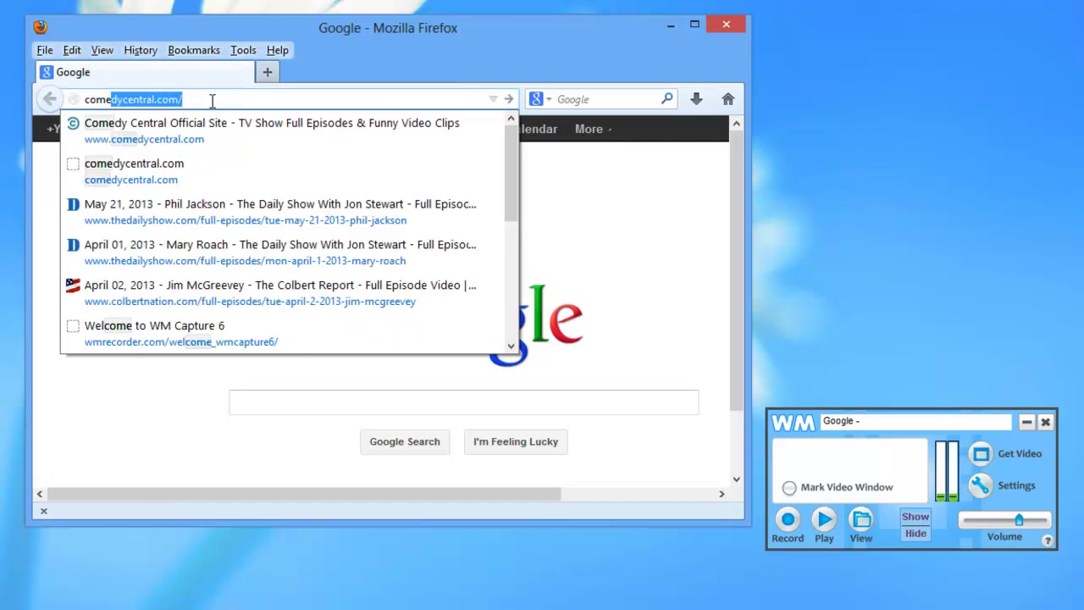
key(Return)
click(337, 224)
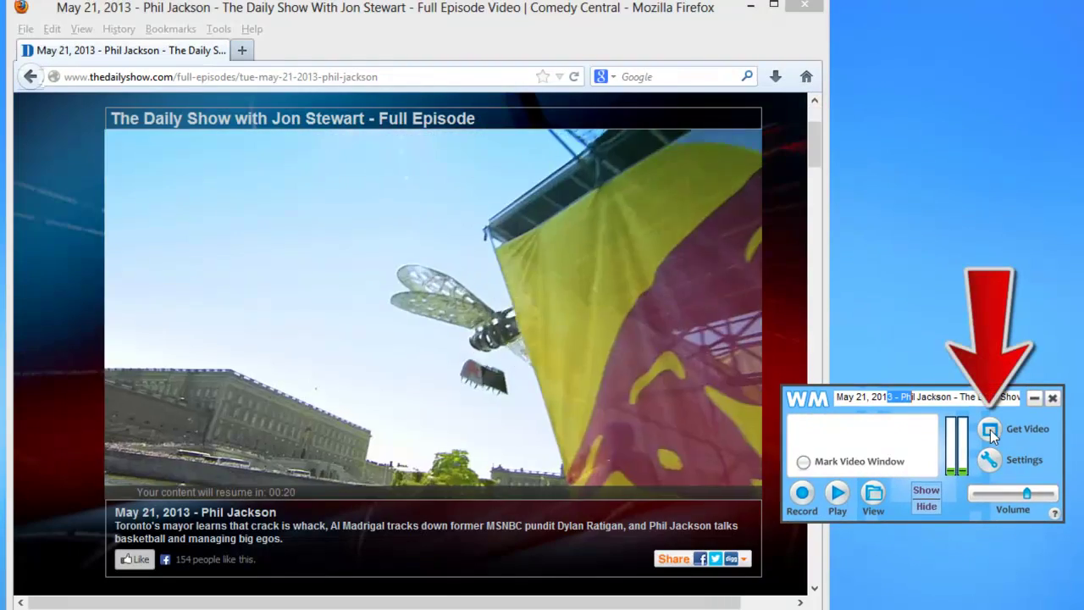
Mark the playing Daily Show video with Get Video and start recording it
click(990, 430)
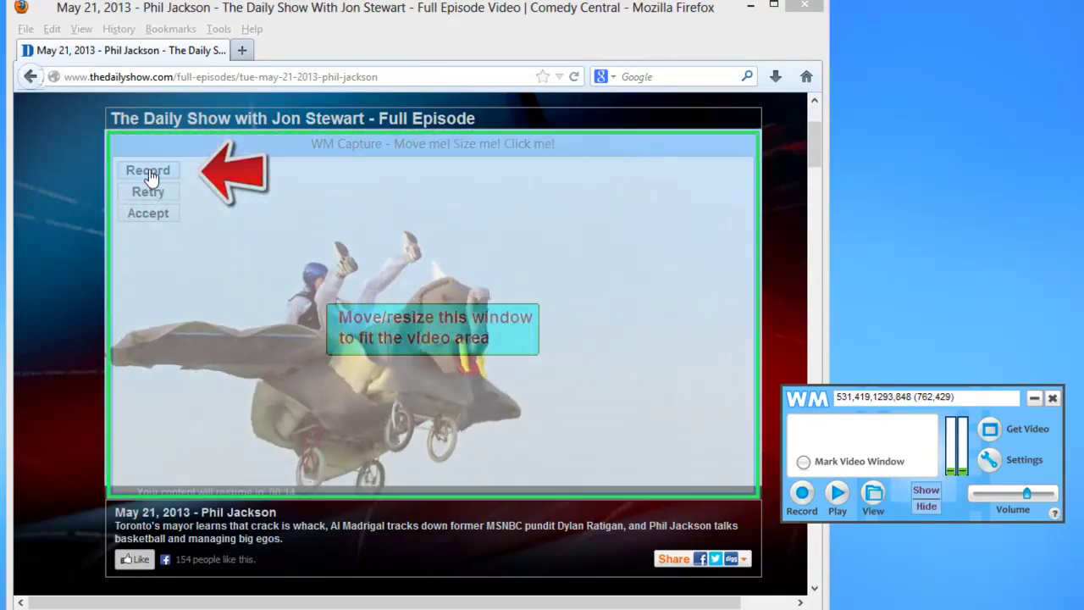
click(150, 174)
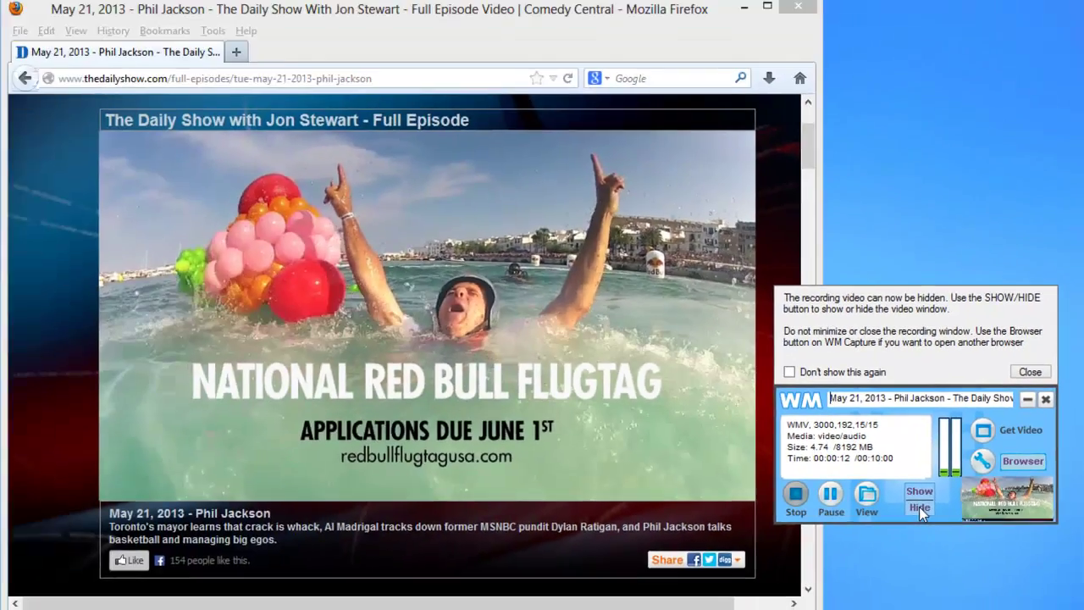
Hide the episode's browser window so recording continues in the background
click(921, 507)
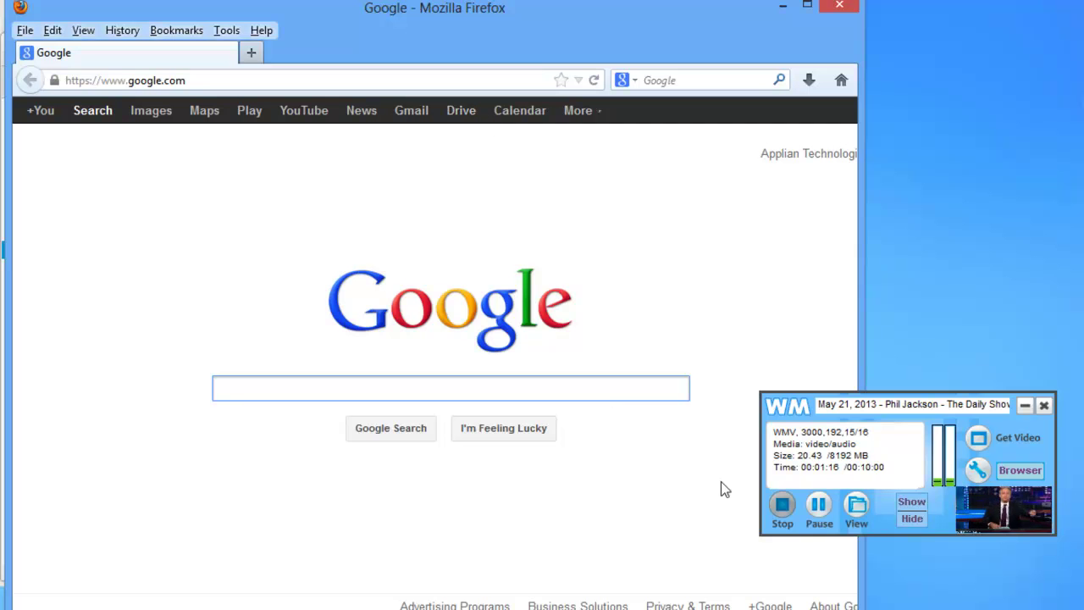
Briefly reveal the episode window, stop the recording at about 28 MB, and hide it again
click(912, 505)
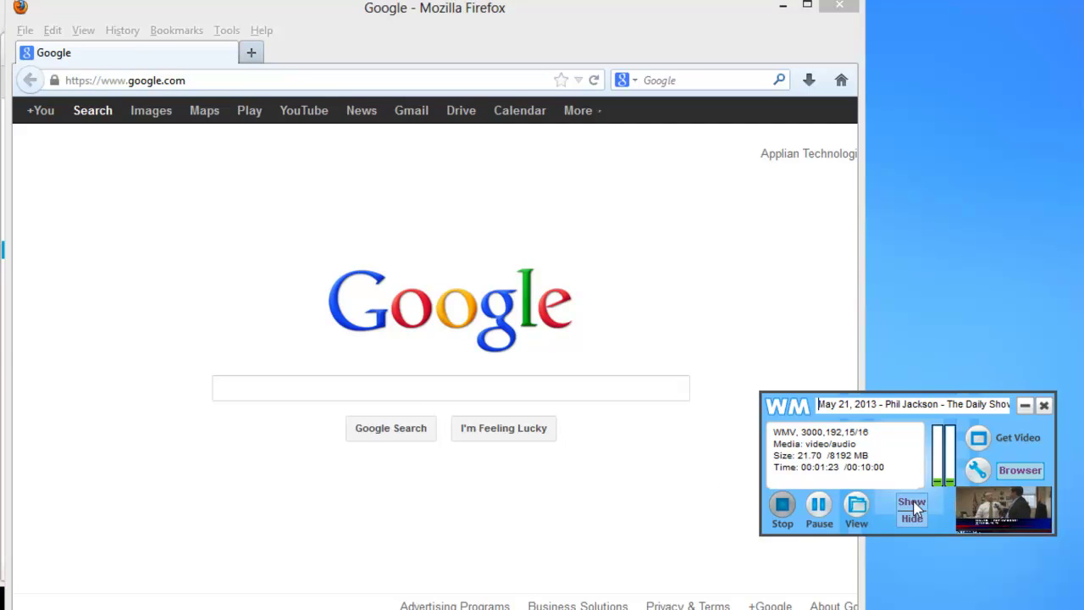
click(912, 515)
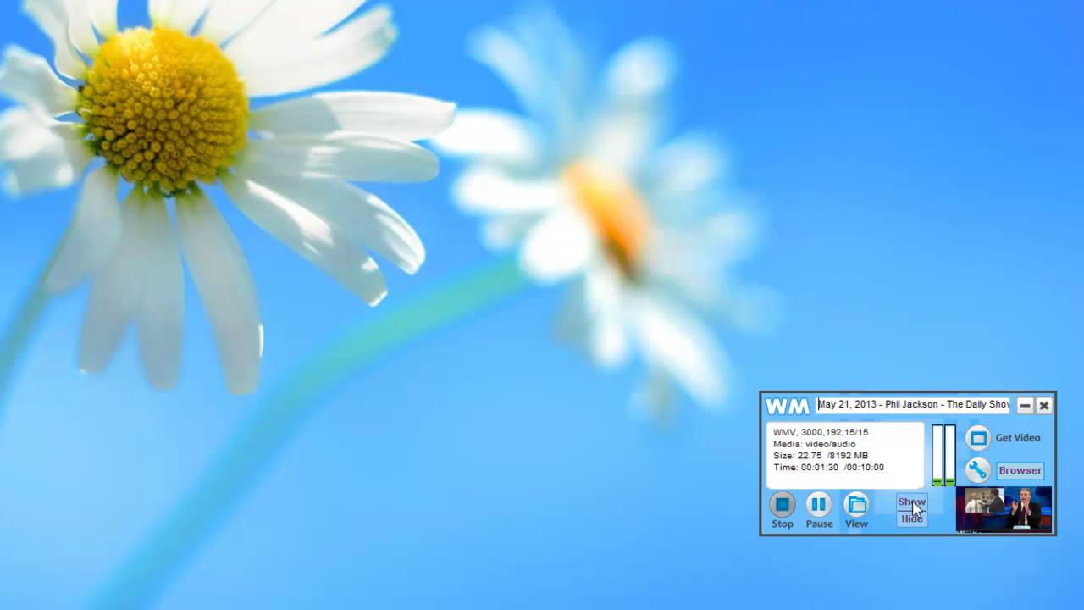
click(912, 502)
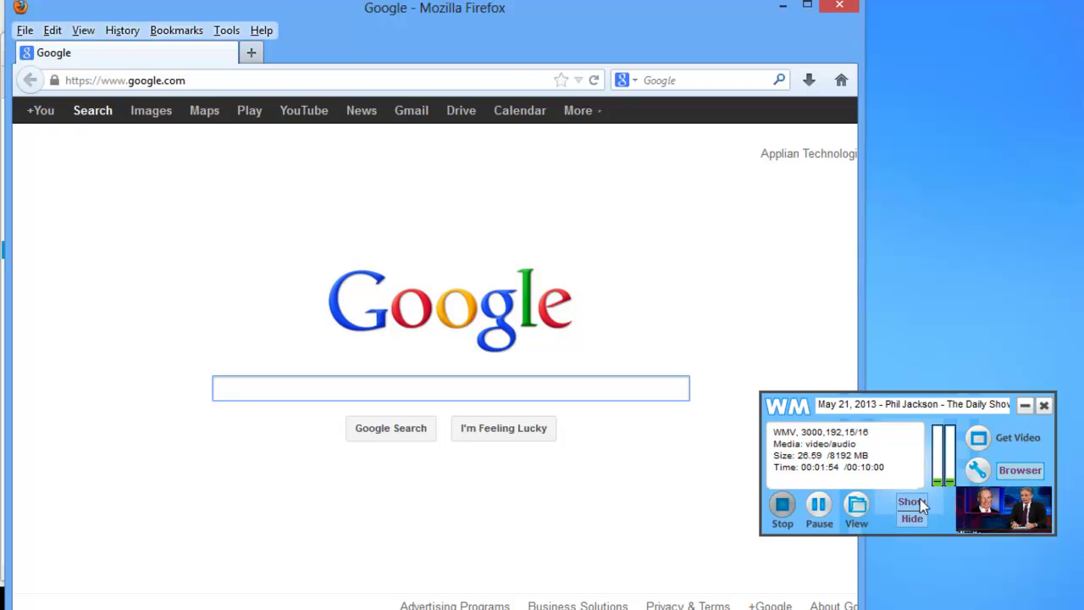
click(857, 506)
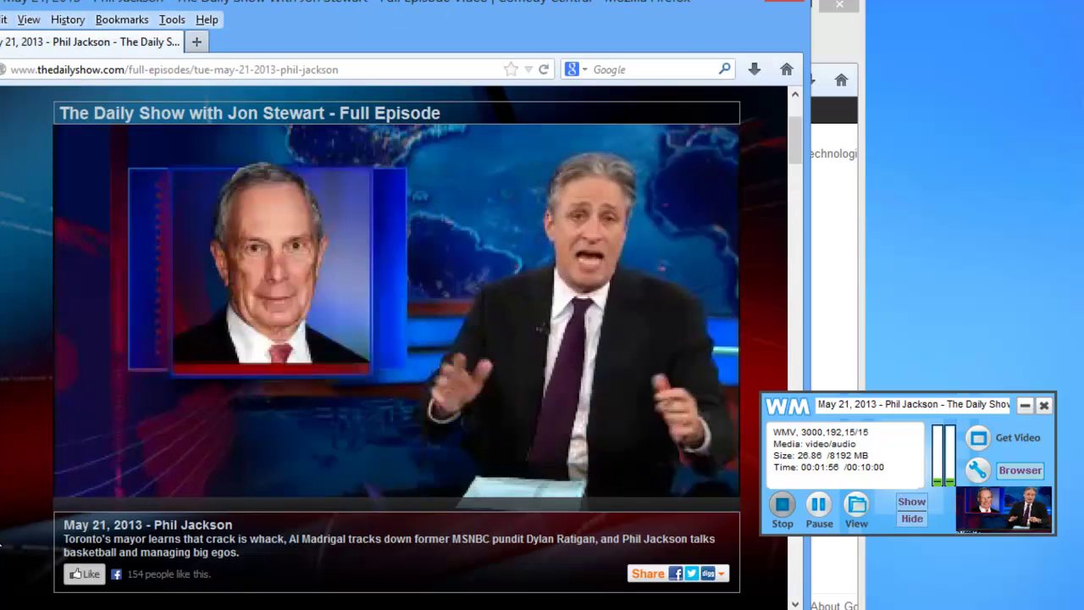
click(783, 506)
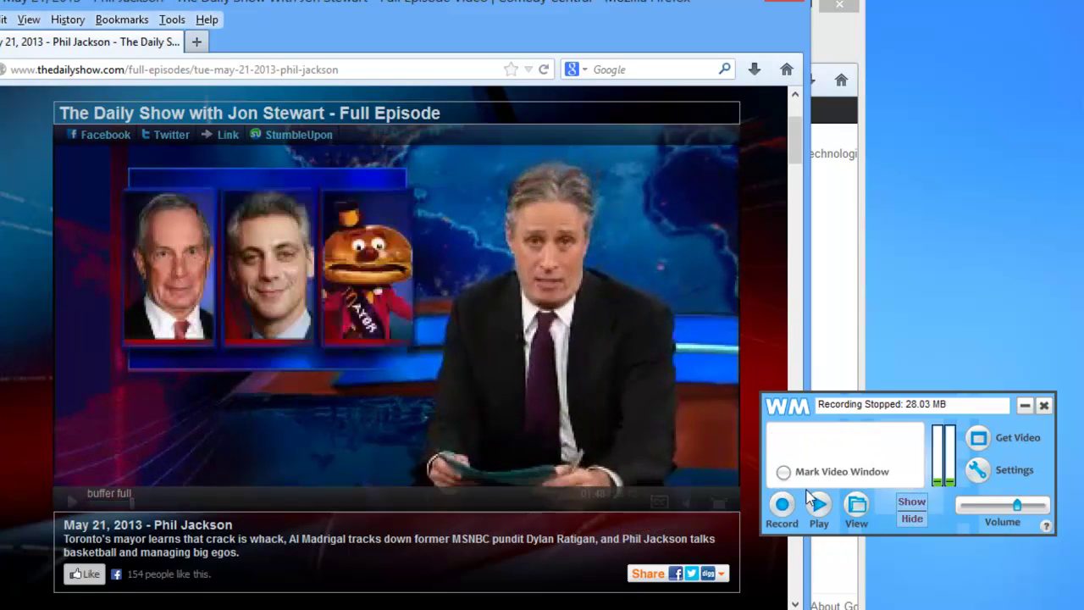
click(818, 505)
Play the finished Daily Show recording in VLC from the WM Capture panel
click(819, 505)
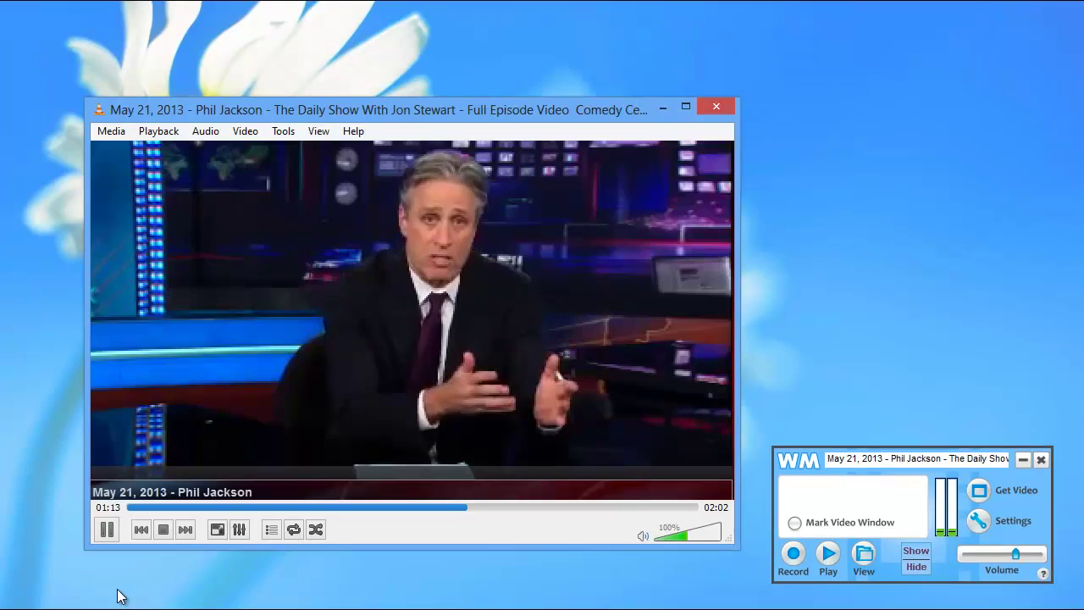